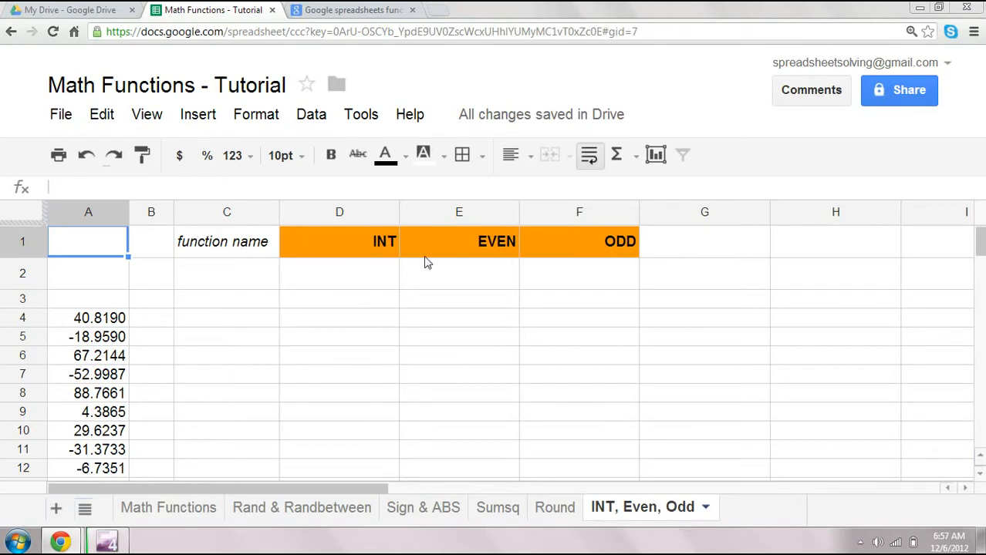
- Enter the row label "direction" in cell C2 beneath "function name"
click(380, 245)
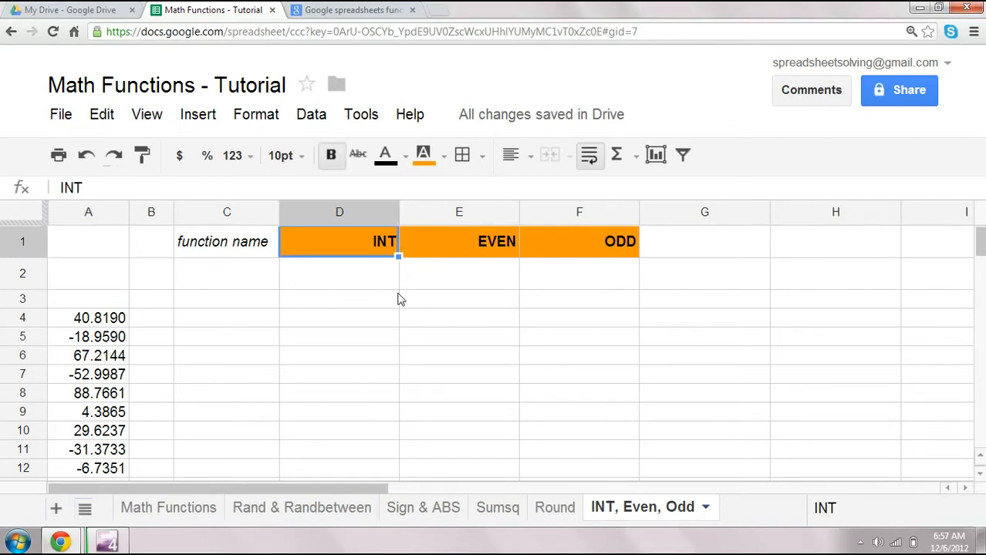
click(348, 275)
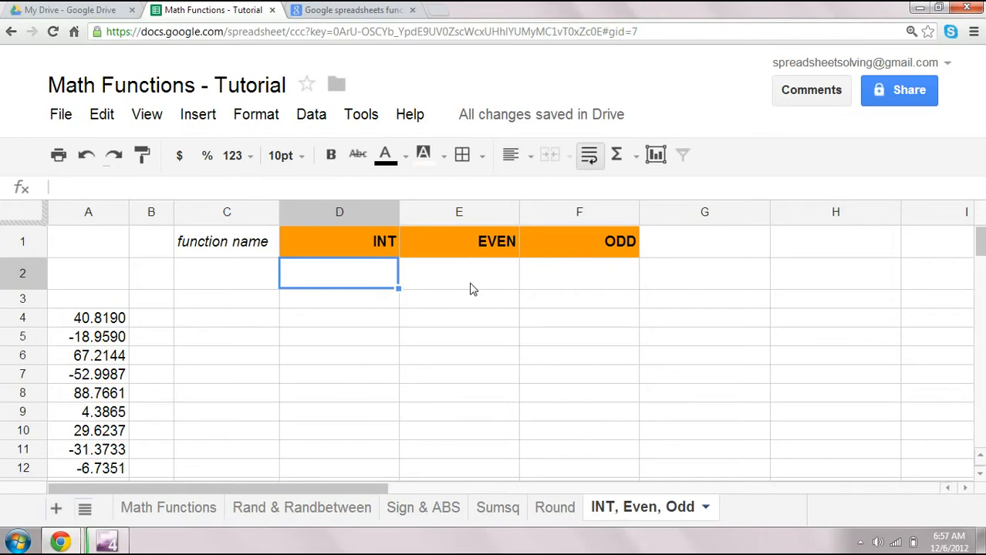
key(Left)
text(d)
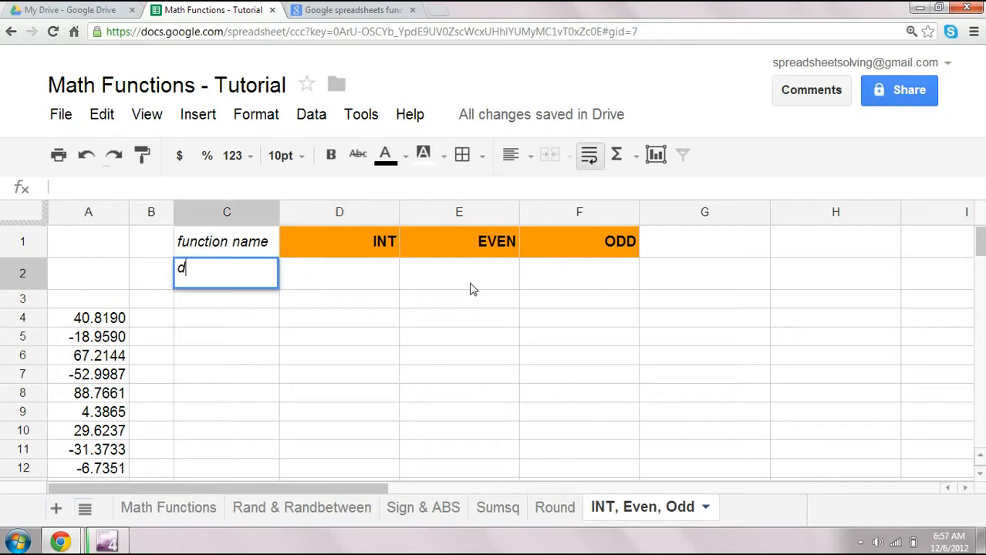
text(irection)
key(Return)
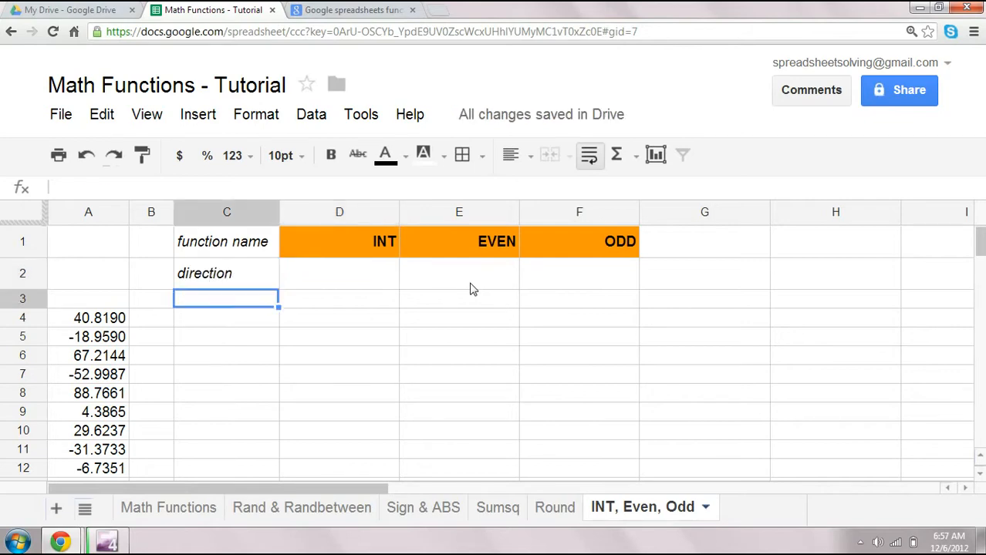
- Enter "down" in D2 as the direction for the INT column
key(Up)
key(Right)
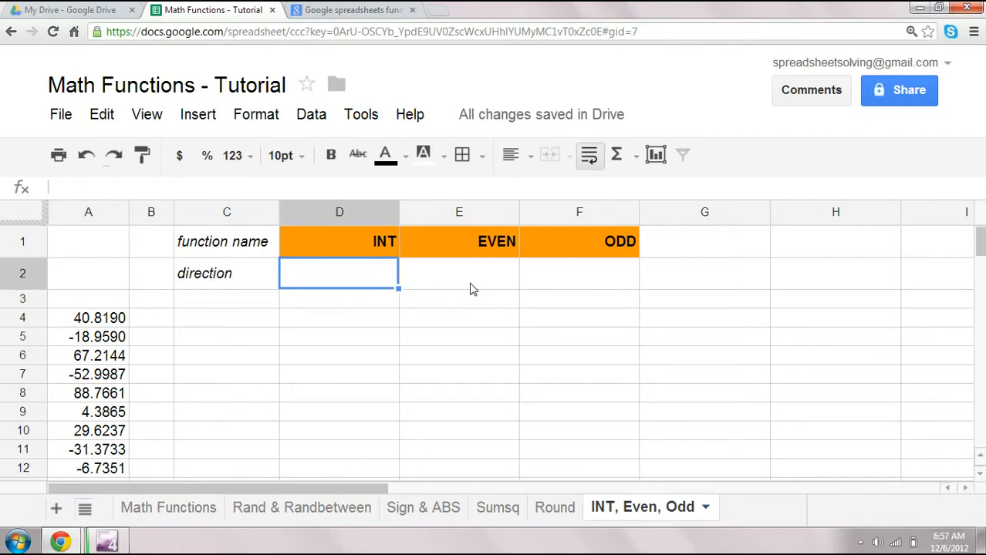
text(down)
key(Return)
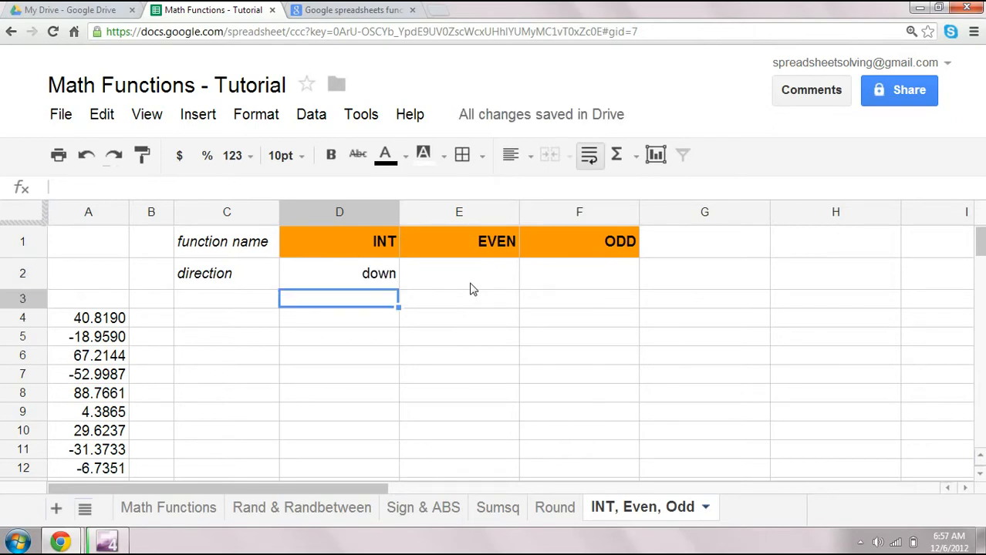
key(Up)
key(Up)
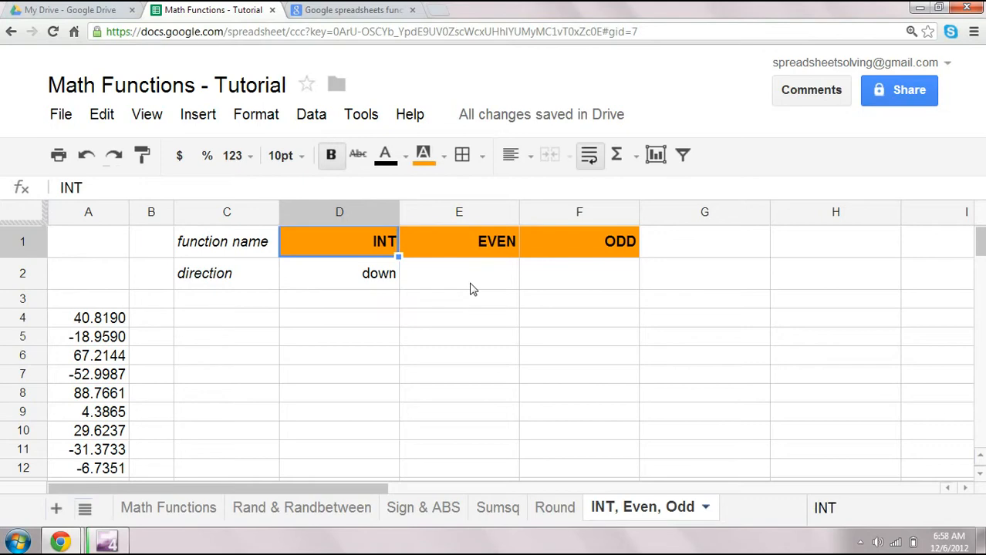
key(Down)
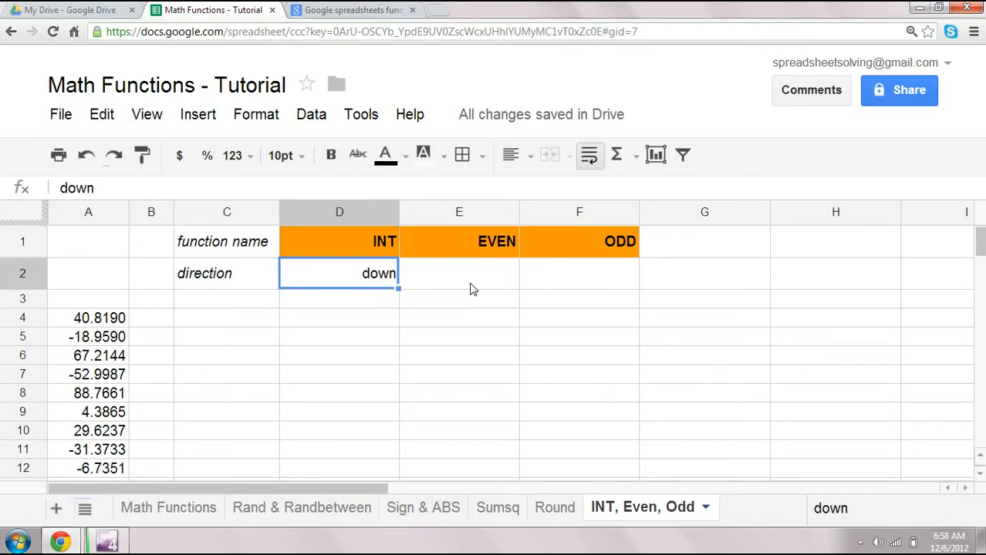
- Enter "up" in E2 and F2 as the directions for the EVEN and ODD columns
click(470, 283)
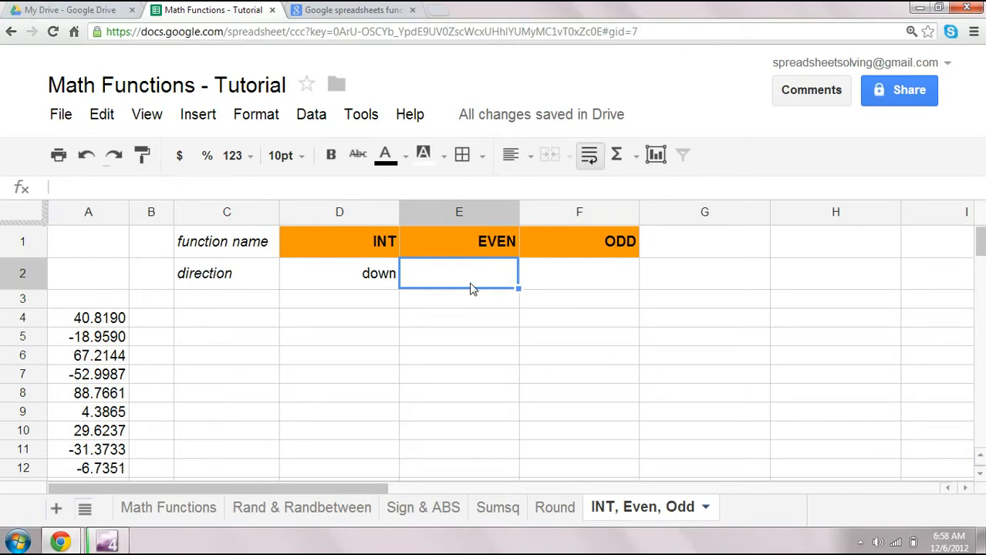
text(up)
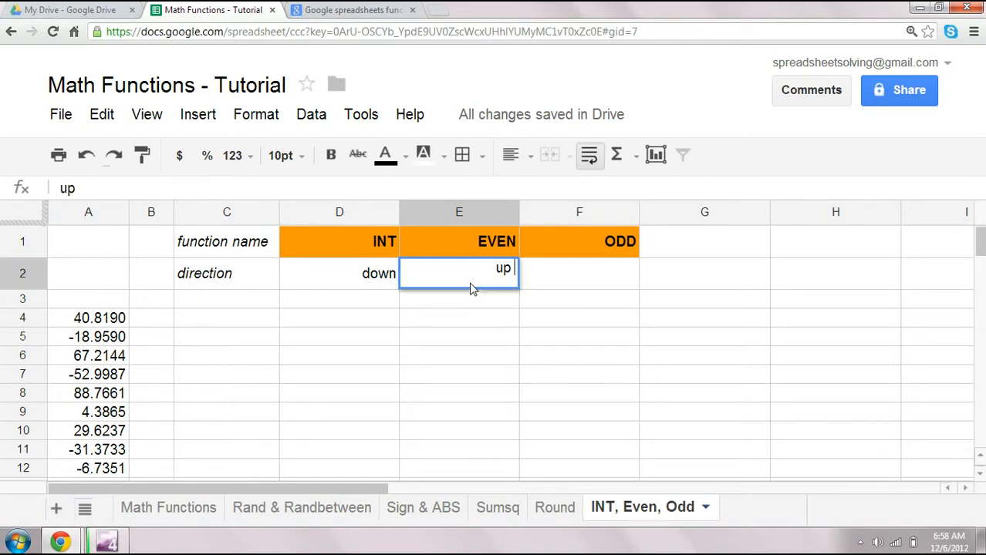
key(Return)
key(Up)
key(Up)
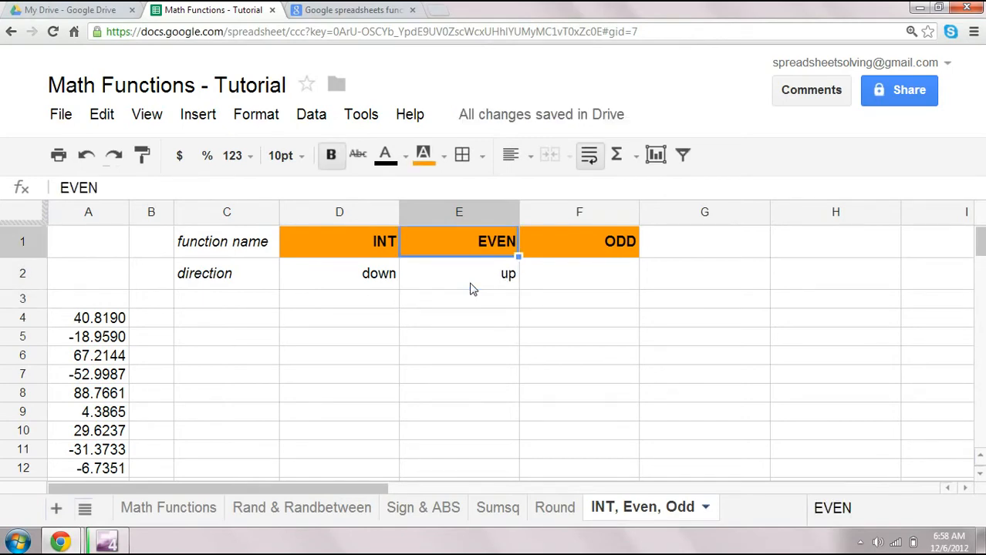
key(Down)
key(Right)
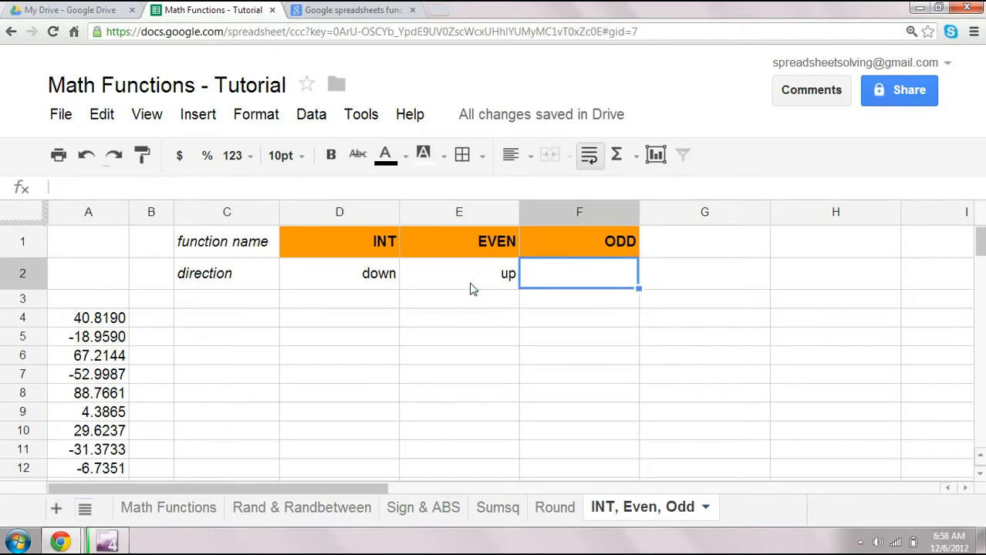
text(up)
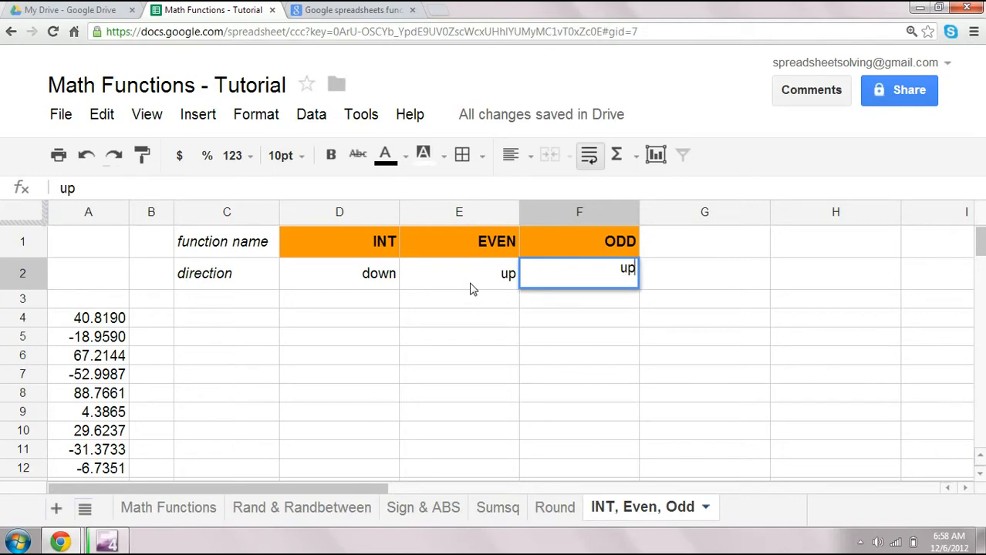
key(Return)
- Inspect the full stored value of the first number in cell A4
key(Up)
key(Left)
key(Left)
key(Left)
key(Left)
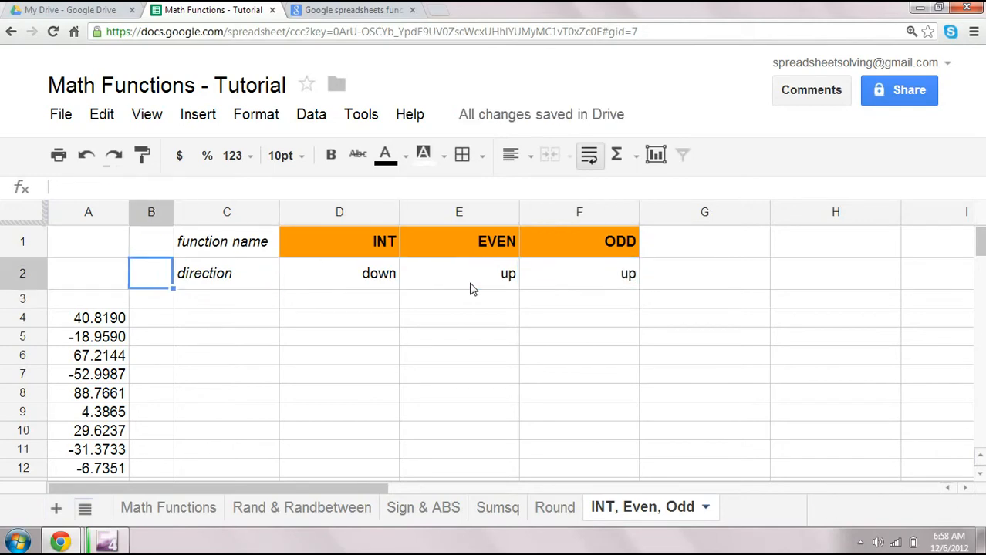
key(Down)
key(Down)
key(Left)
key(Right)
key(Left)
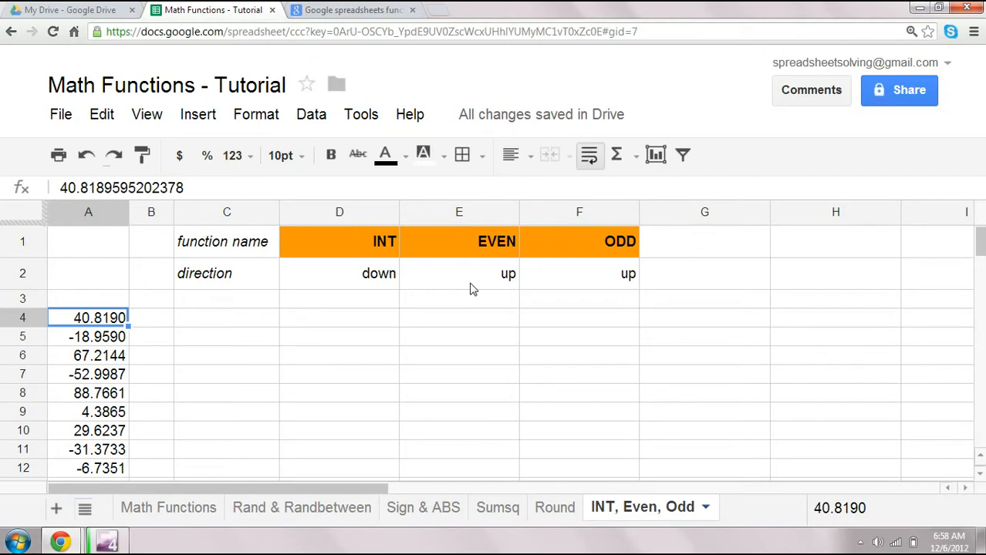
- Enter the formula =int(A4) in cell D4 under the INT header
key(Right)
key(Right)
key(Right)
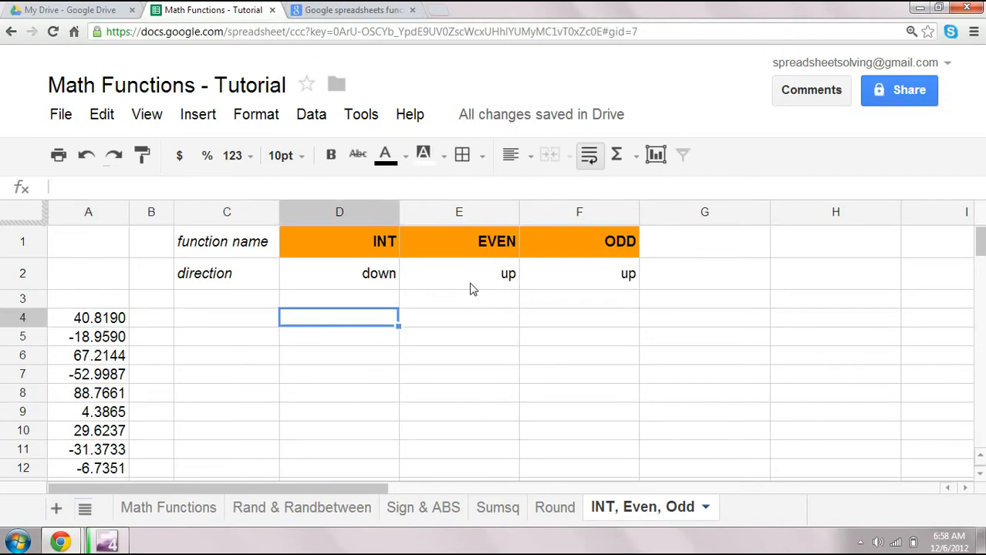
text(=)
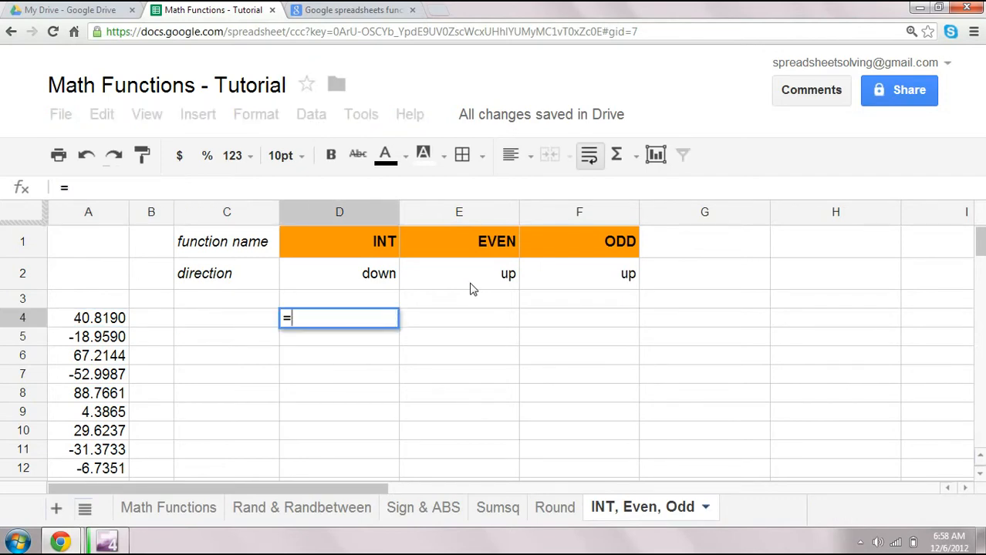
text(int()
click(81, 320)
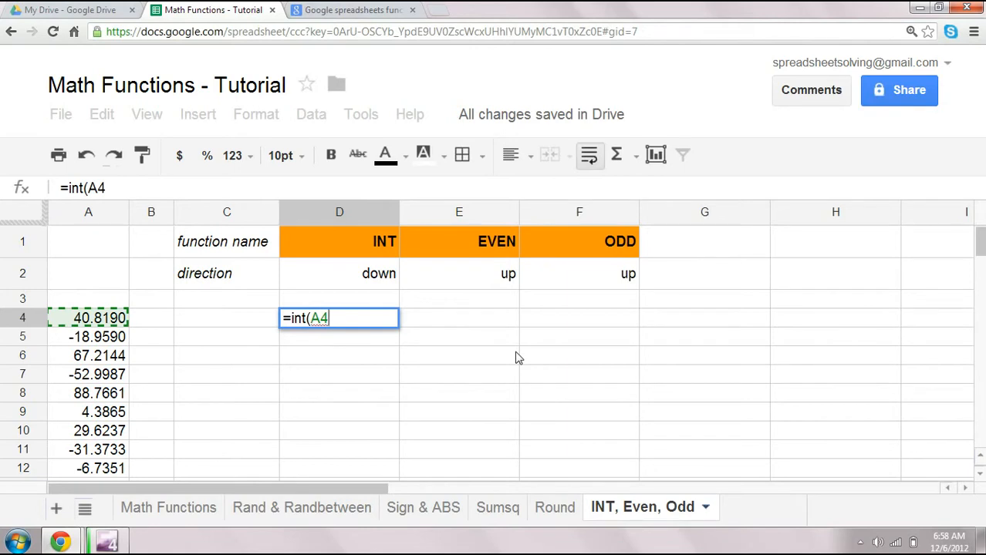
text())
key(Return)
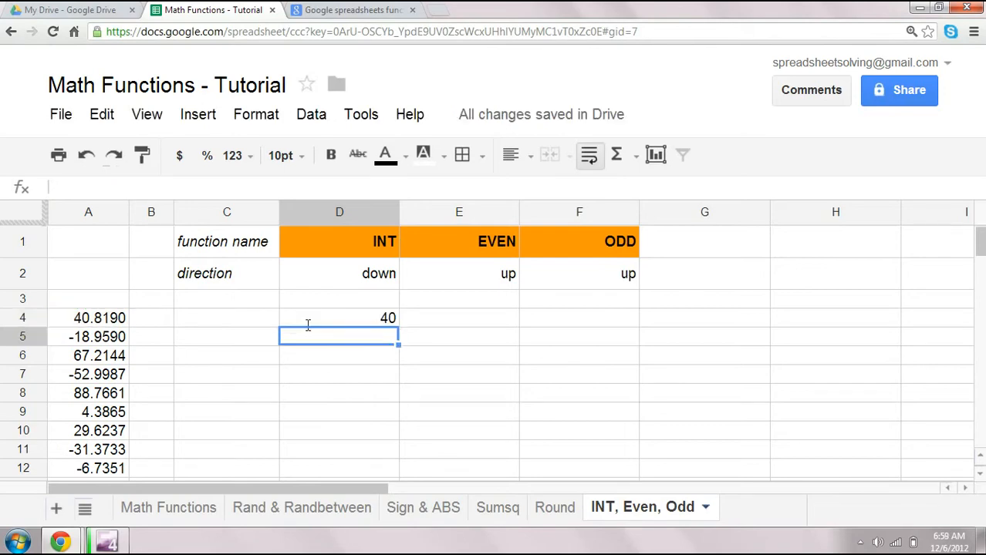
- Enter =round(A4, 0) in cell D5 to compare rounding with INT
click(343, 325)
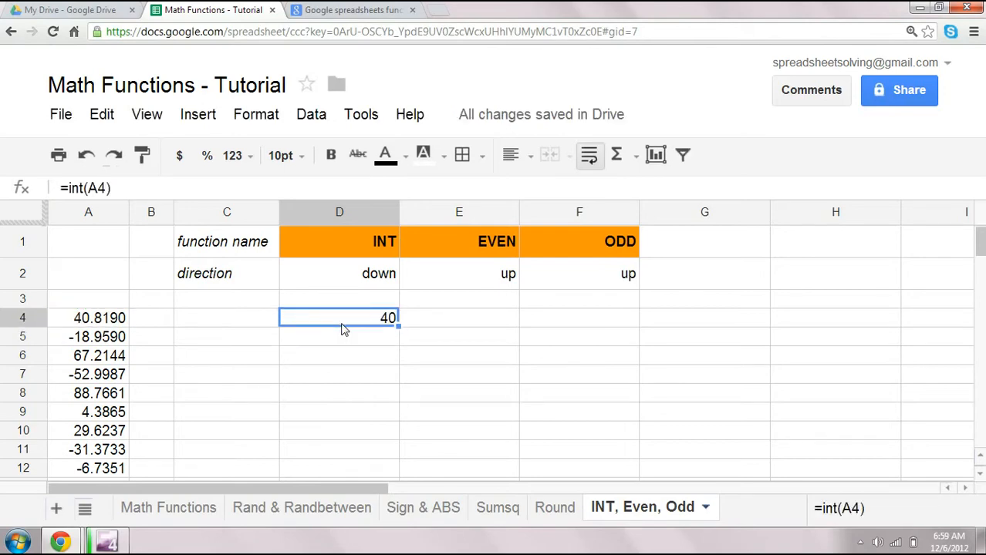
click(386, 342)
text(=r)
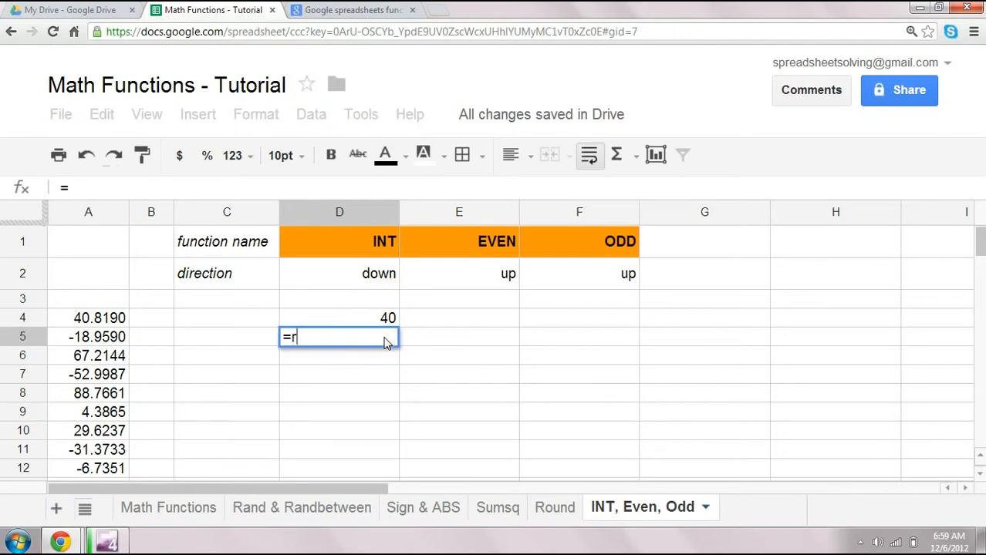
text(ound()
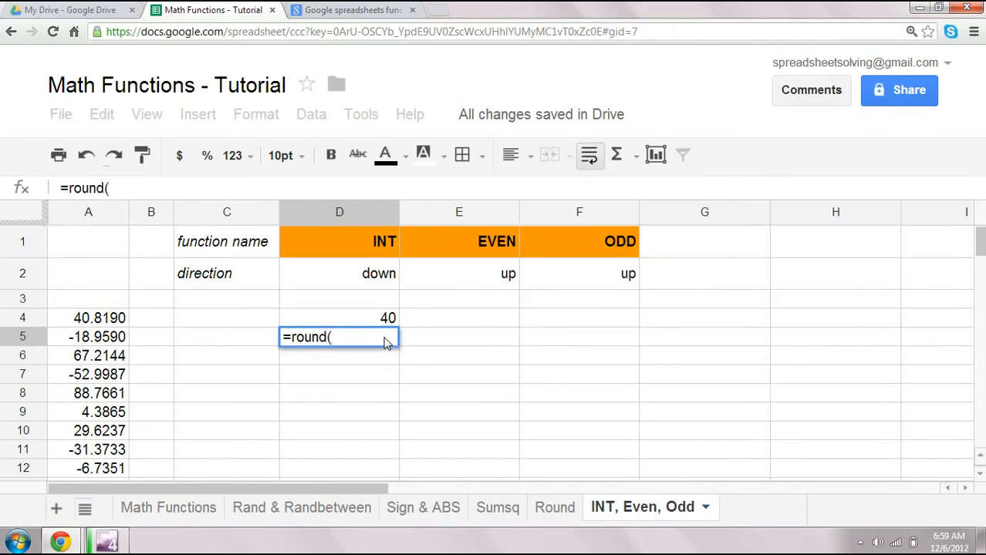
click(97, 318)
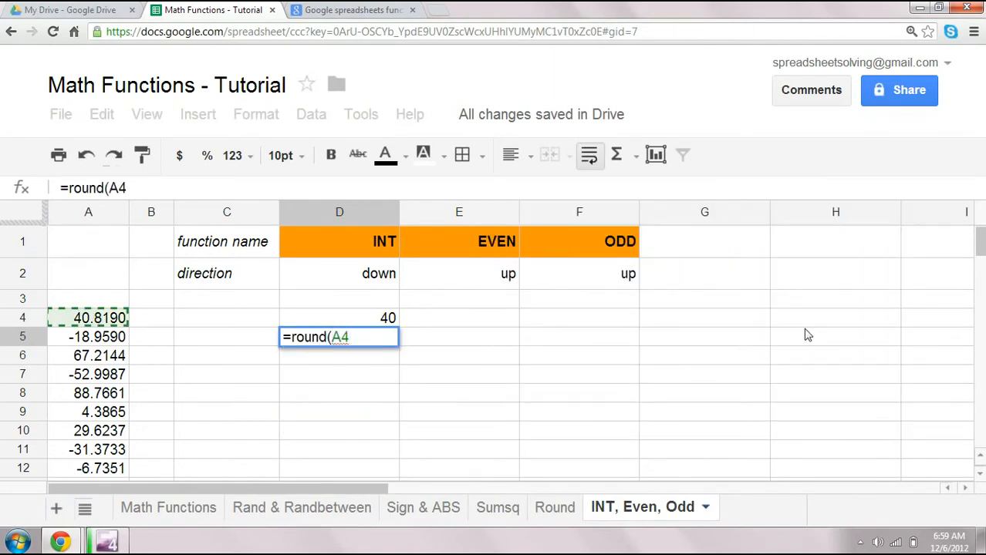
text(, 0)
text())
key(Return)
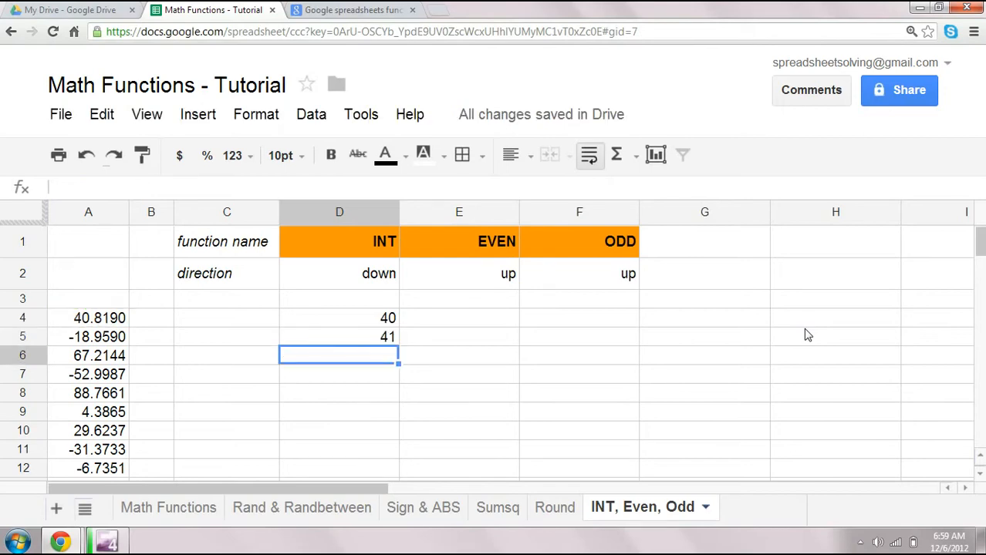
- Clear the ROUND formula from cell D5
key(Up)
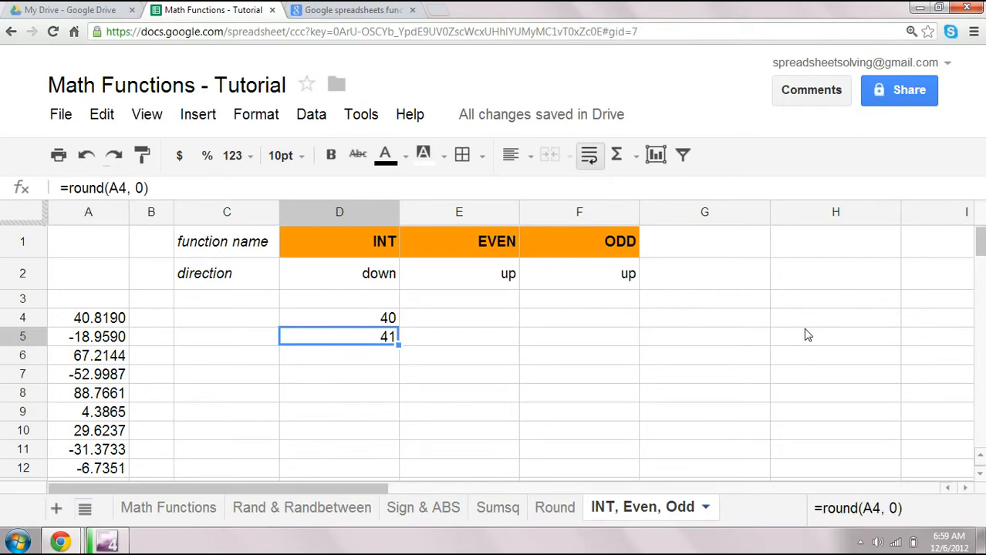
key(Delete)
key(Up)
key(Up)
key(Up)
key(Up)
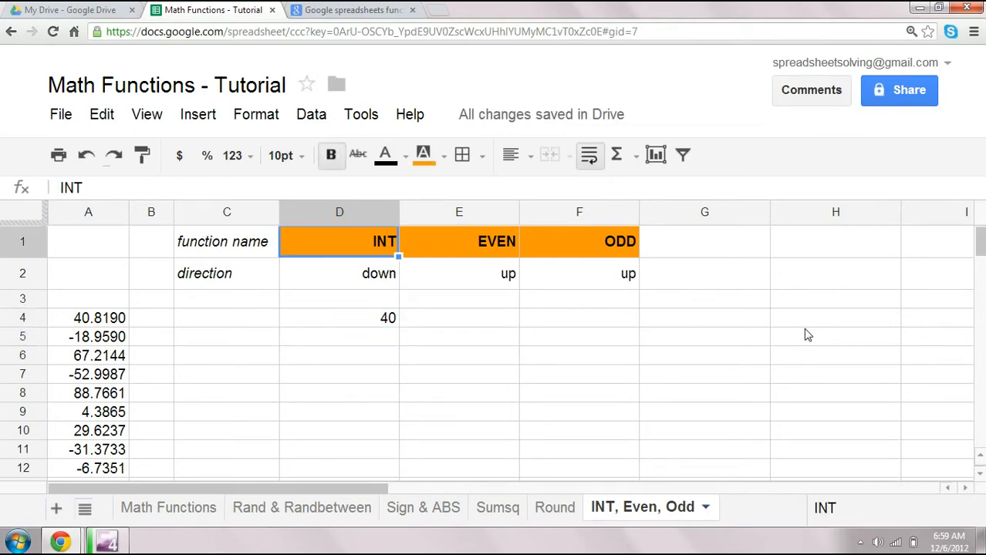
key(Down)
key(Down)
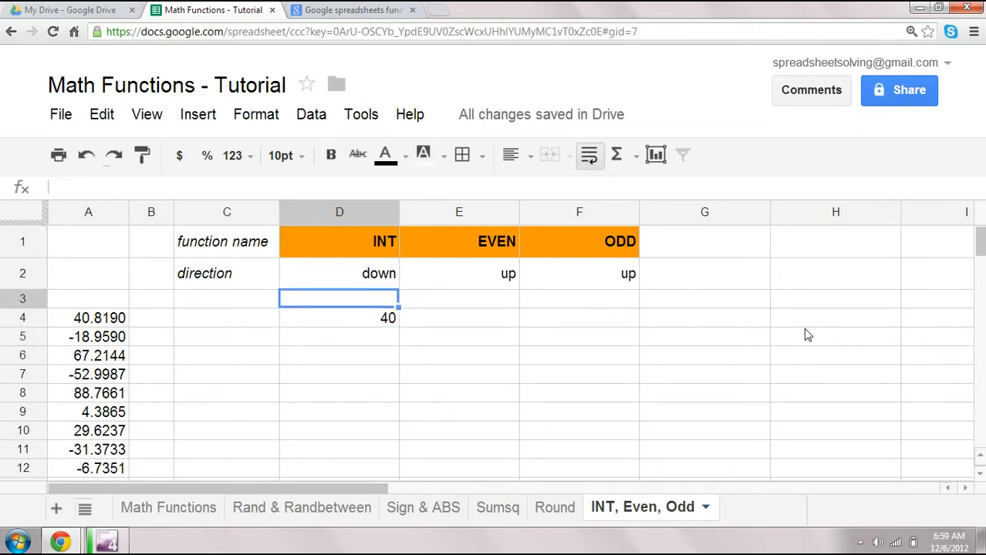
key(Down)
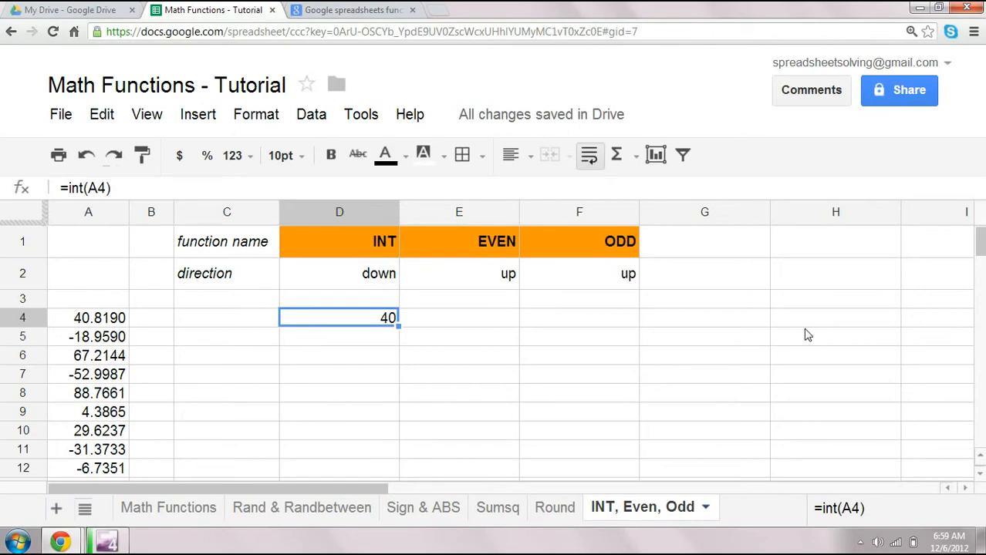
- Enter the formula =even(A4) in cell E4 under the EVEN header
key(Right)
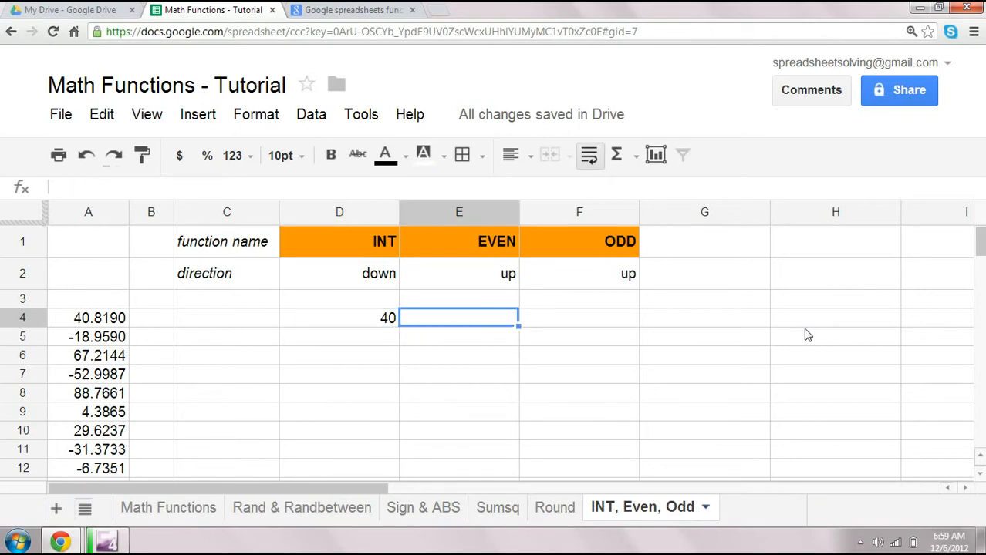
text(=r)
key(BackSpace)
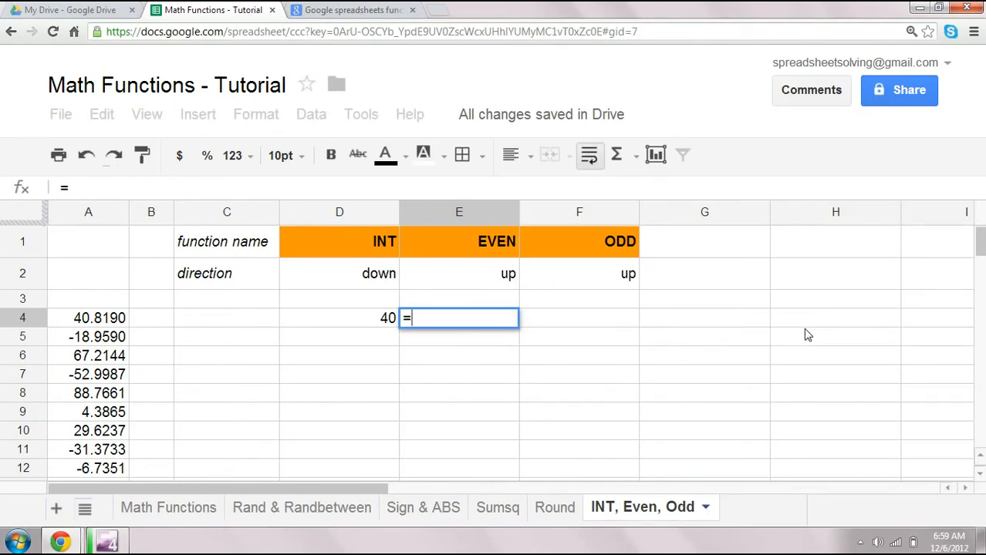
text(even()
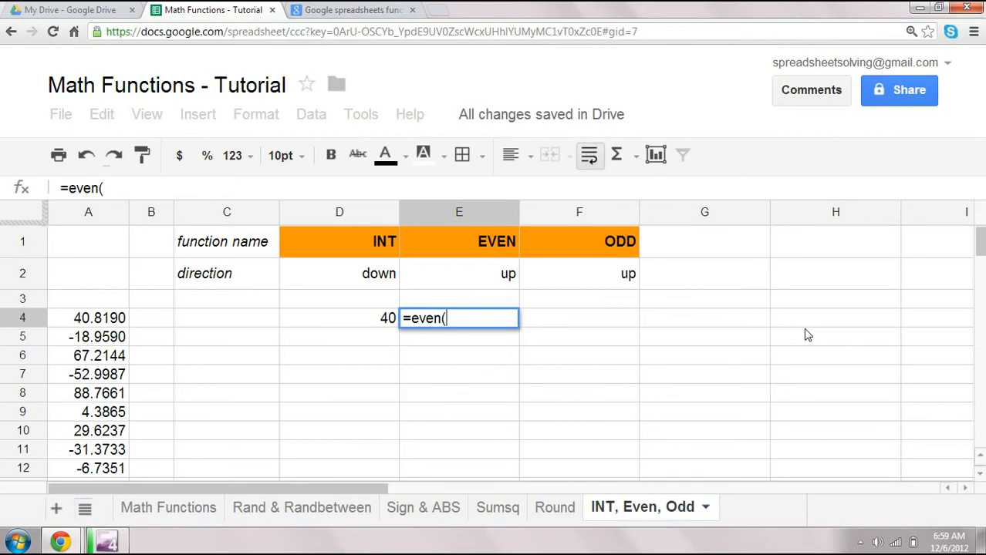
key(Left)
key(Left)
key(Left)
key(Left)
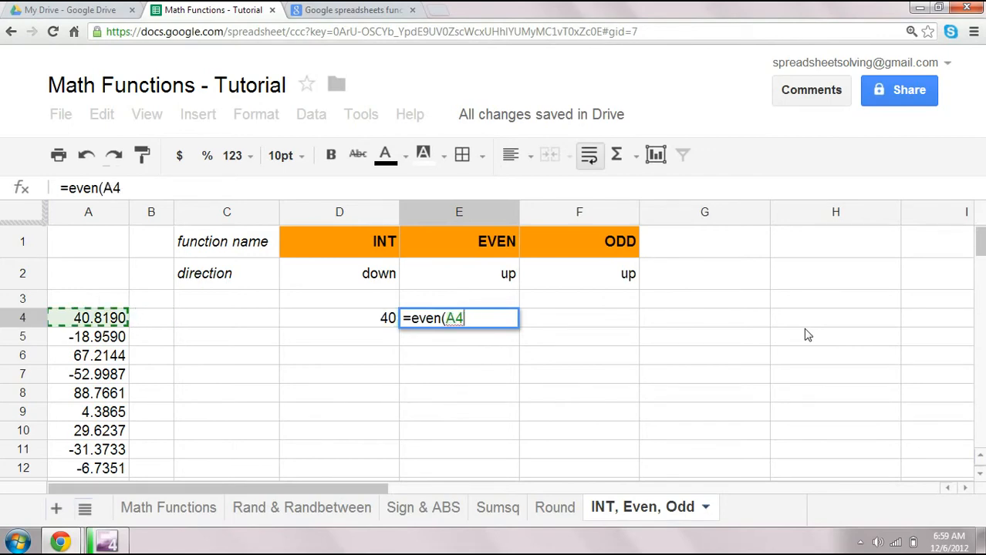
text())
key(Return)
- Inspect the full-precision value of cell A4 before moving to the ODD column
key(Up)
key(Left)
key(Left)
key(Left)
key(Left)
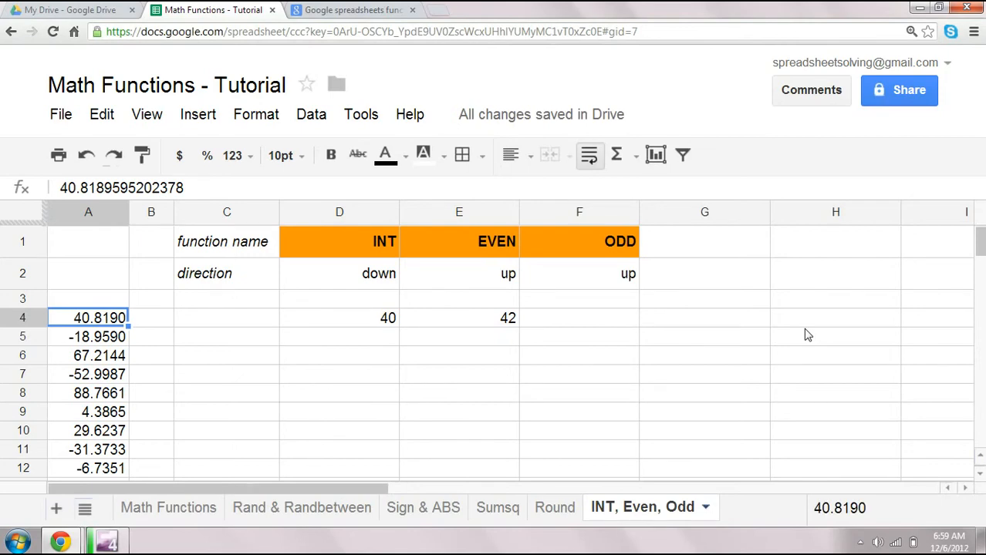
key(Right)
key(Right)
key(Right)
key(Right)
key(Right)
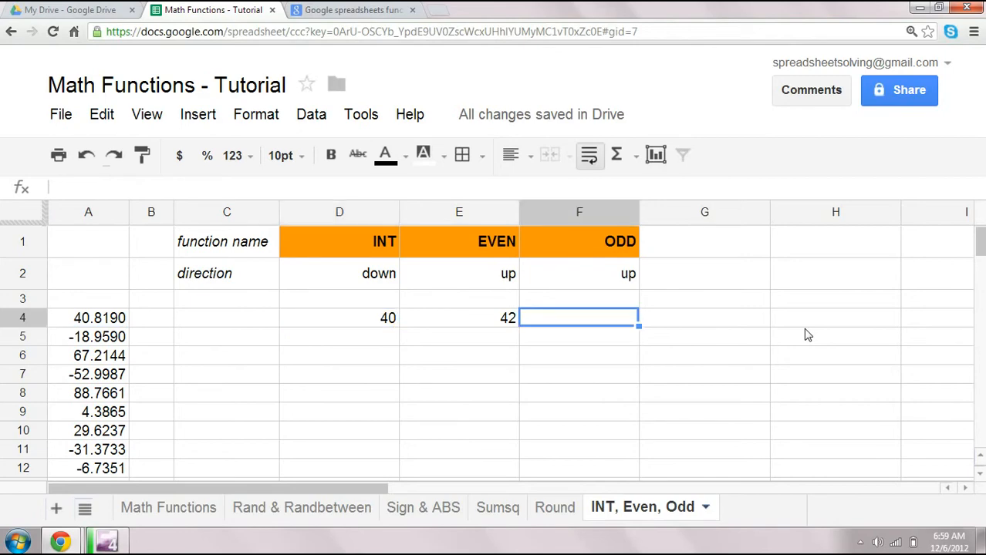
- Enter the formula =odd(A4) in cell F4 under the ODD header
text(=)
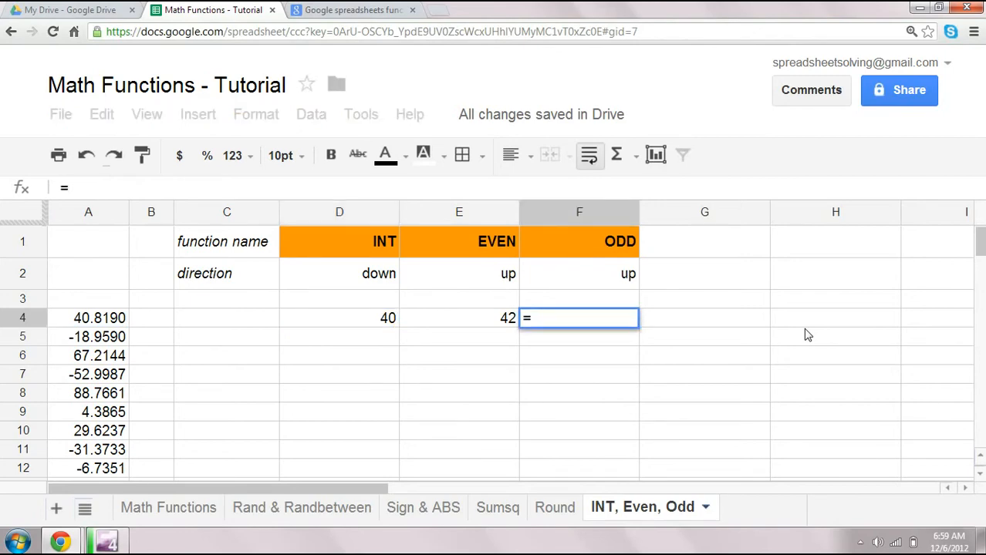
text(odd()
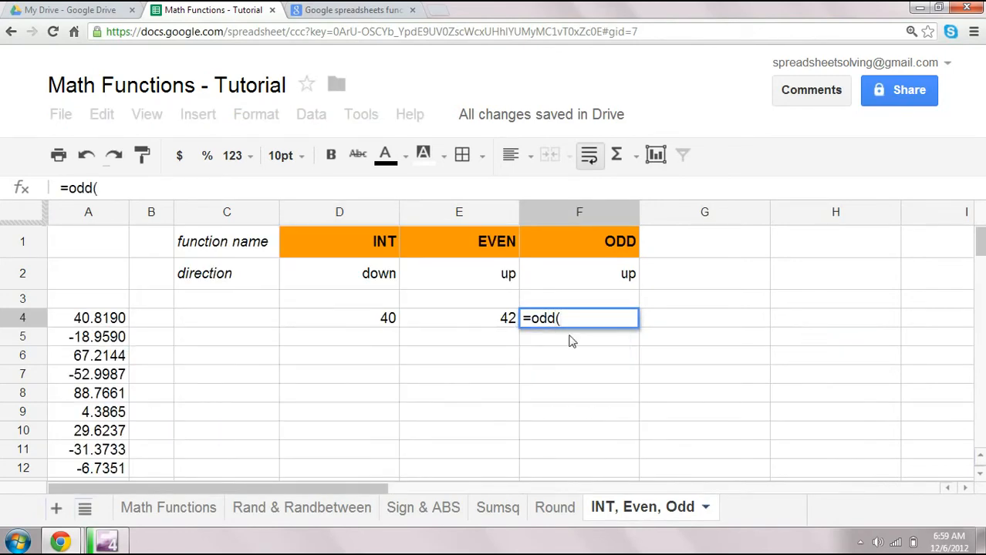
click(76, 324)
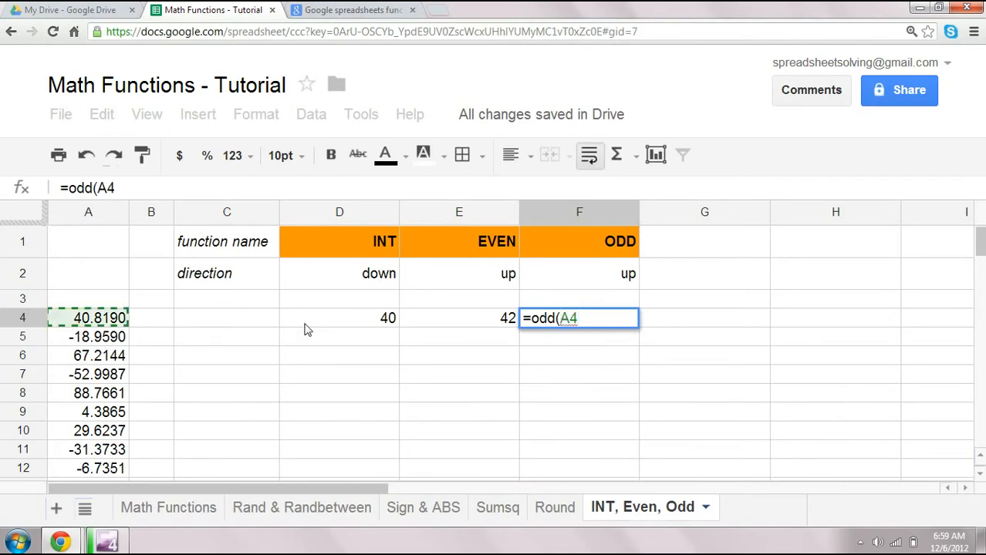
text())
key(Return)
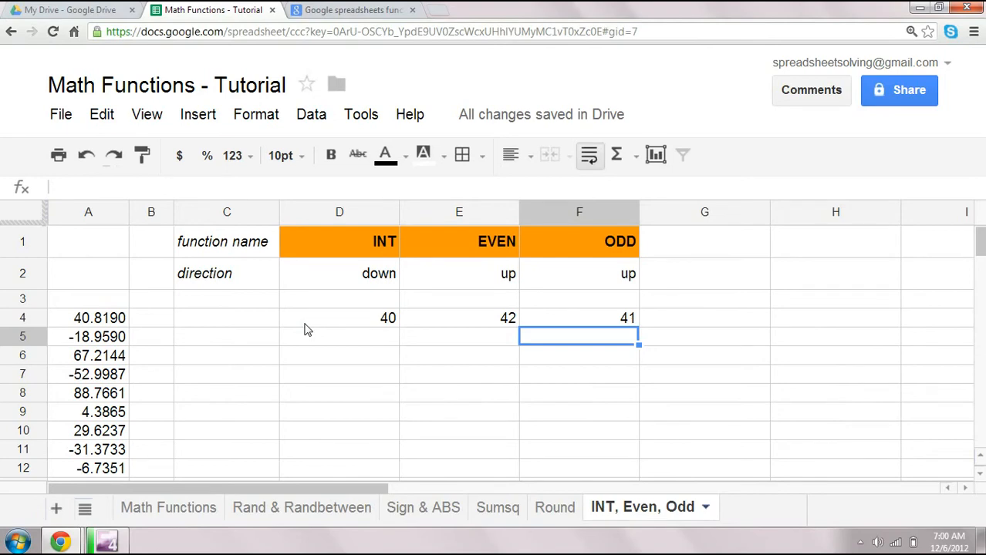
- Review the INT formula in D4 and the full-precision value of cell A5
click(305, 329)
key(Up)
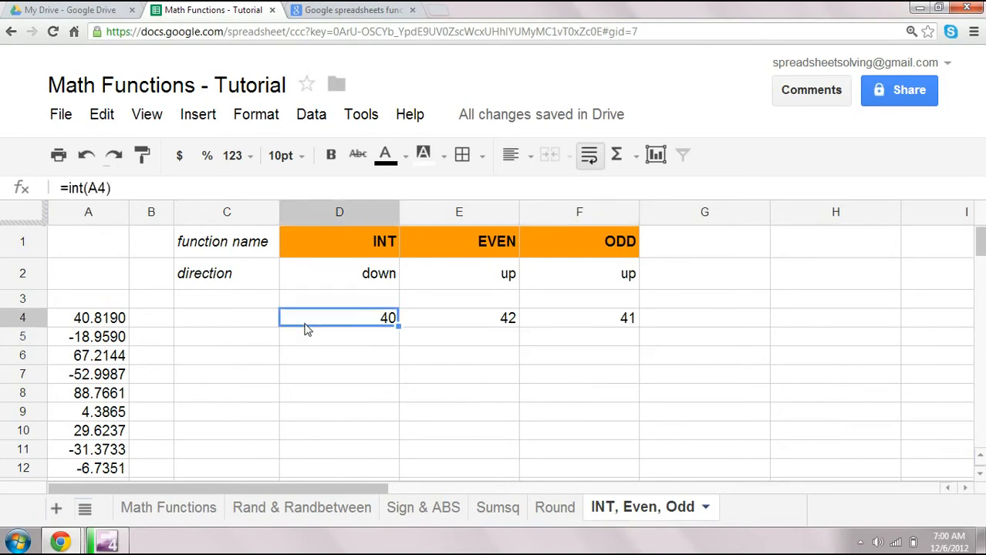
key(Up)
key(Up)
key(Down)
key(Down)
key(Down)
key(Left)
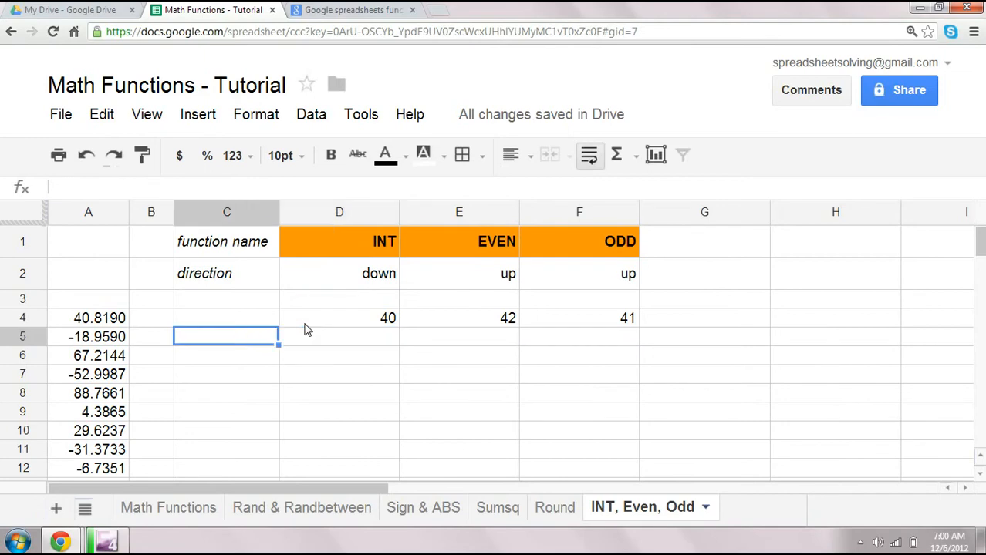
key(Left)
key(Left)
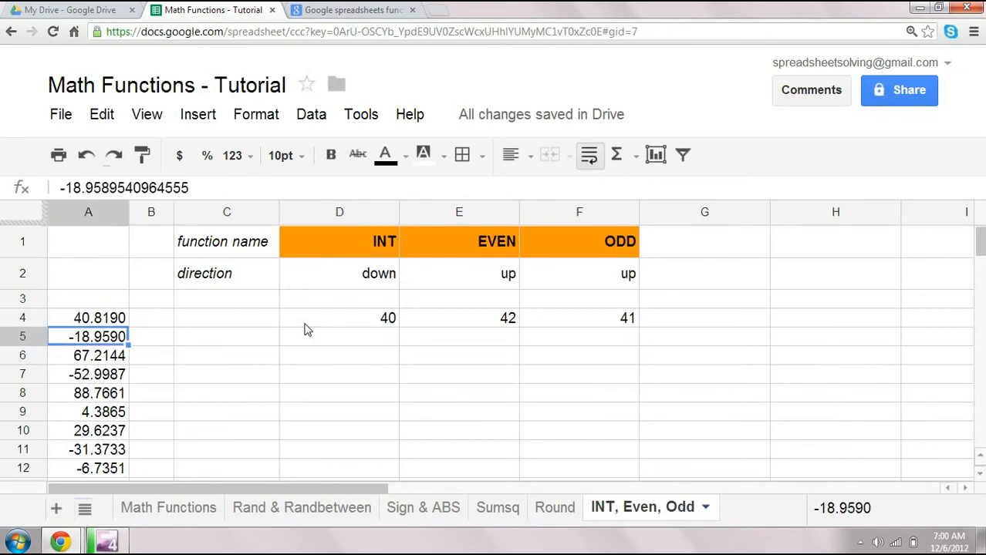
key(Right)
key(Right)
key(Right)
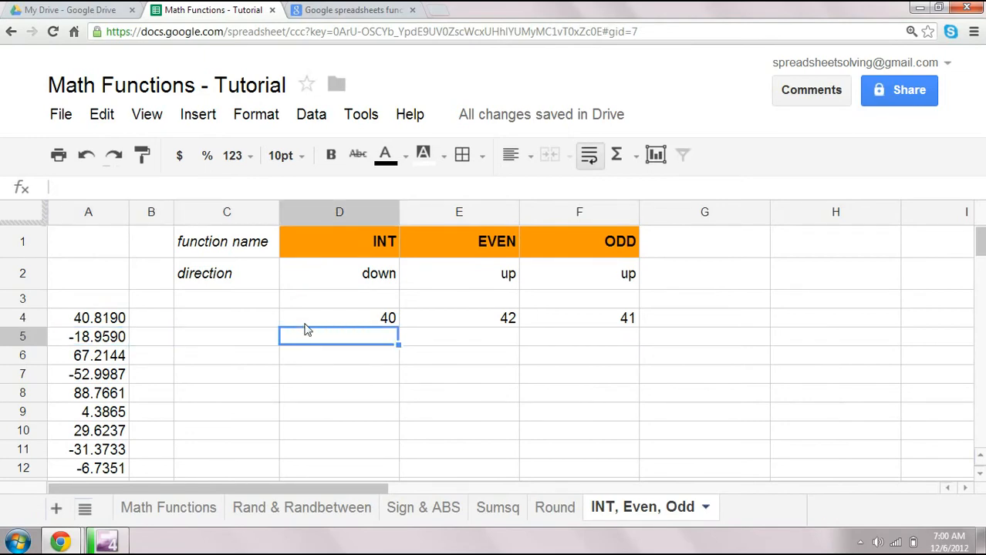
key(Left)
key(Left)
key(Left)
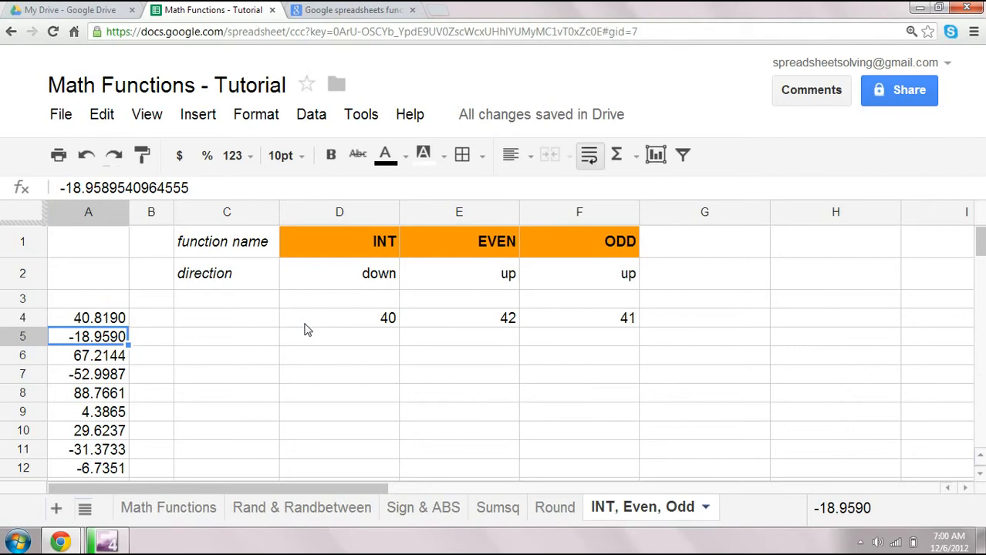
click(305, 330)
key(Right)
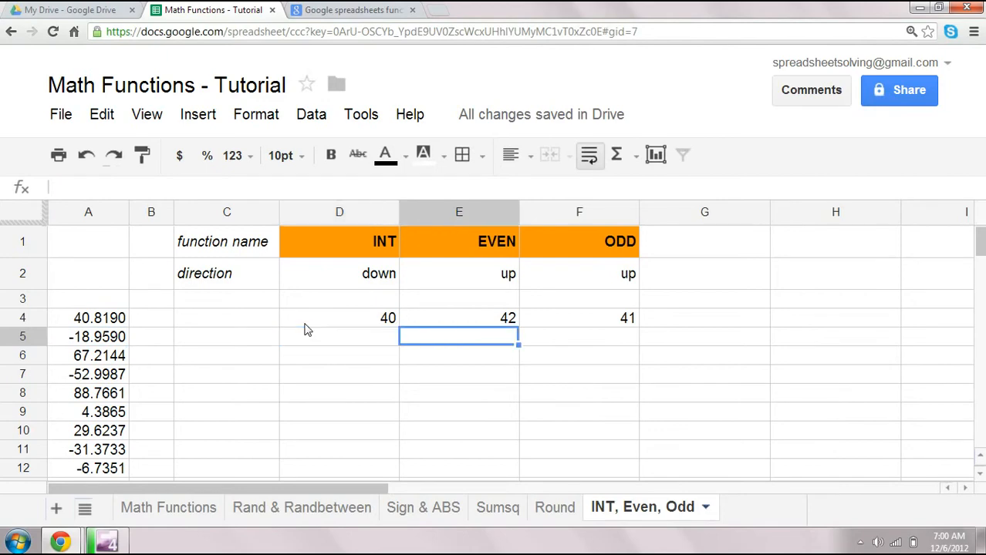
key(Left)
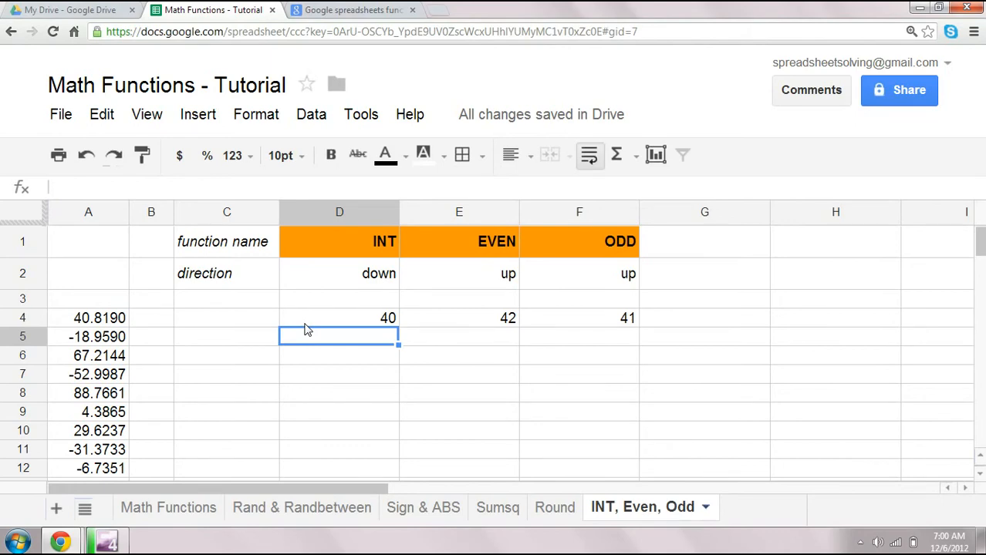
- Enter the formula =int(A5) in cell D5
text(=int()
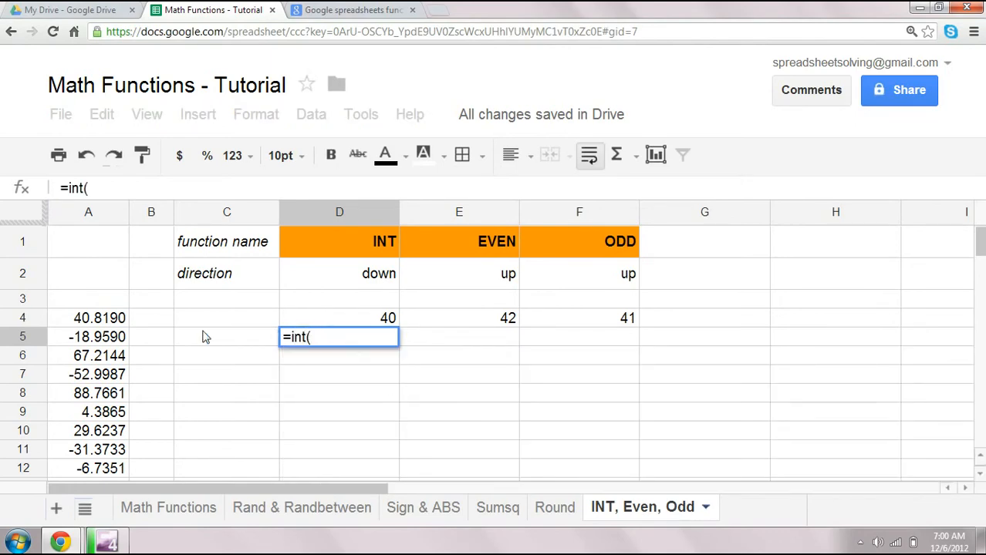
click(94, 339)
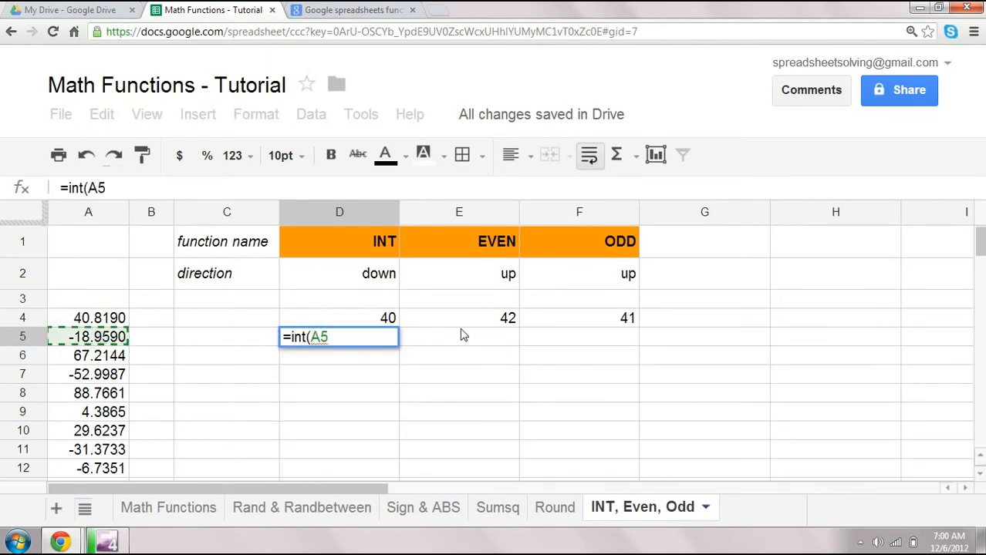
text())
key(Return)
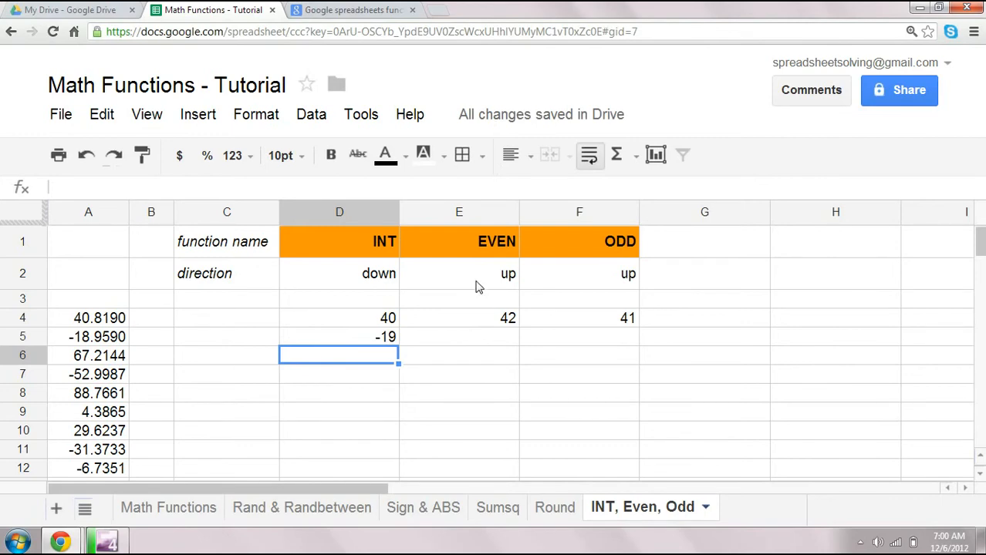
- Enter the formula =even(A5) in cell E5
drag(477, 253, 617, 340)
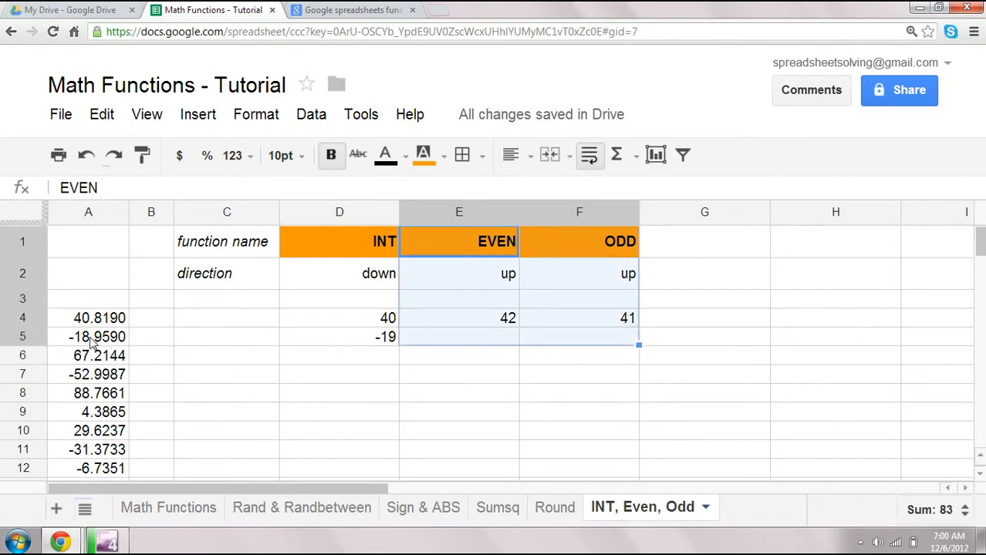
click(444, 341)
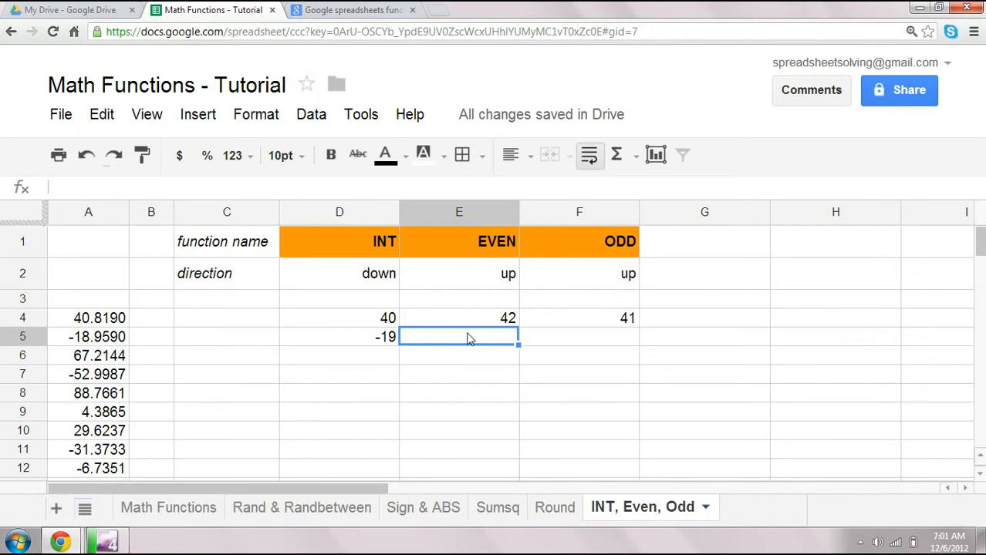
text(=)
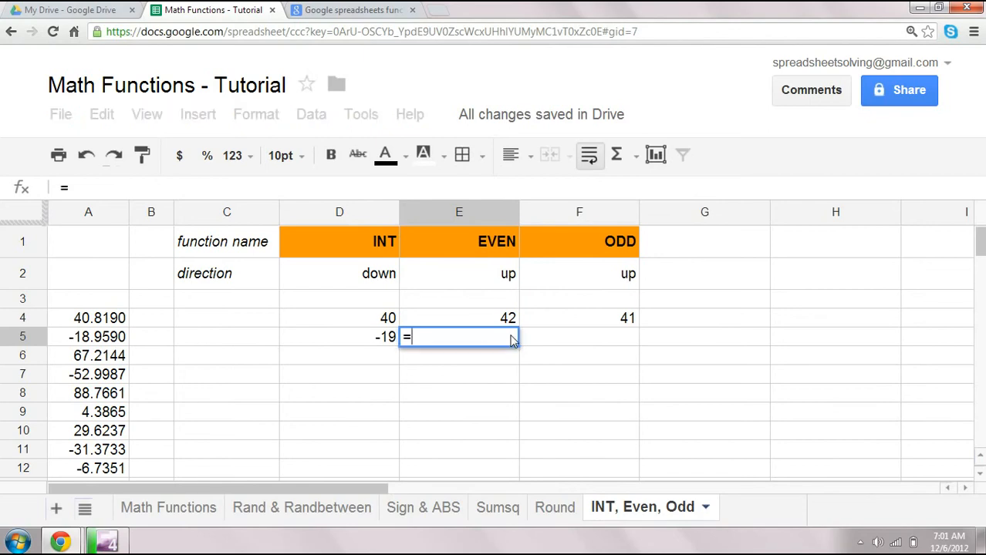
text(even()
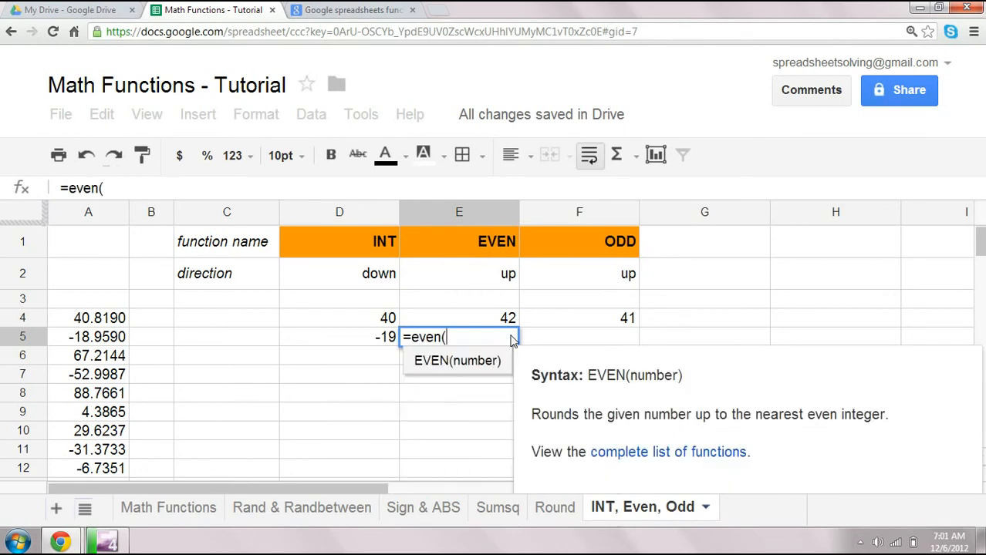
click(93, 339)
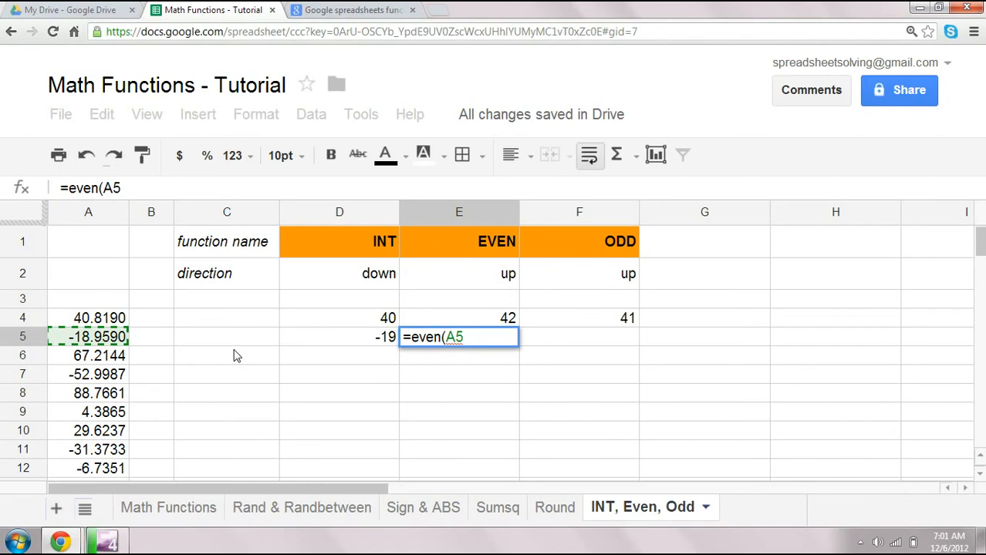
text())
key(Return)
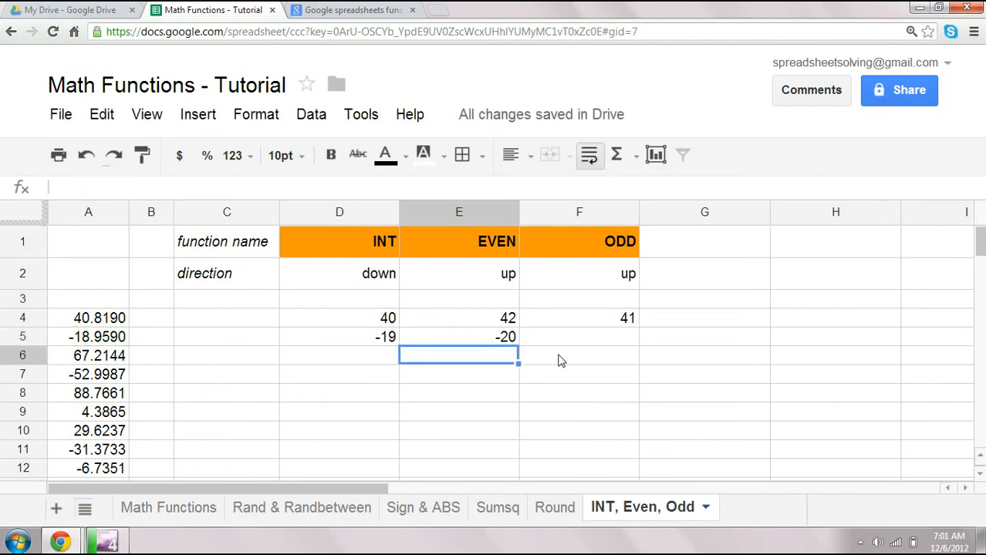
- Enter the formula =odd(A5) in cell F5
key(Up)
key(Right)
text(=)
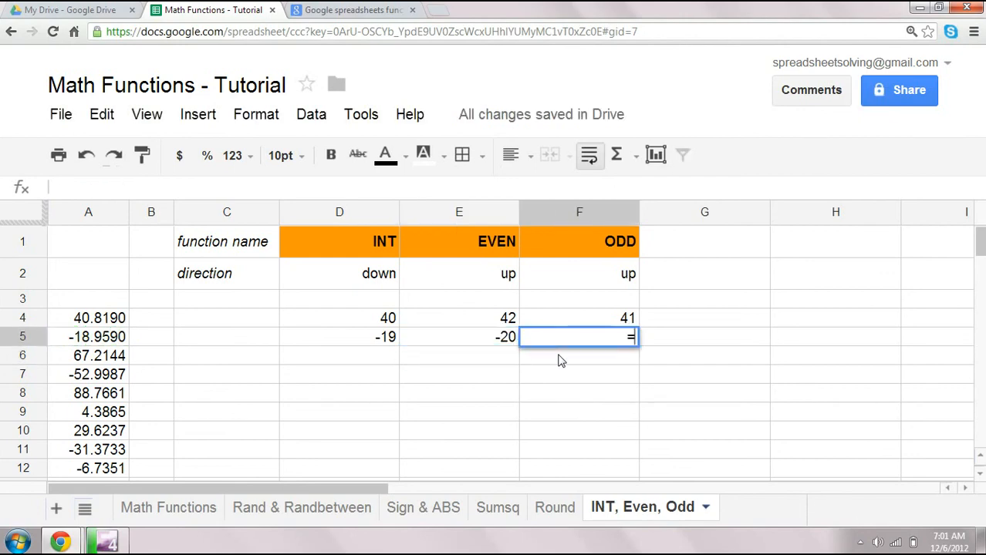
text(odd()
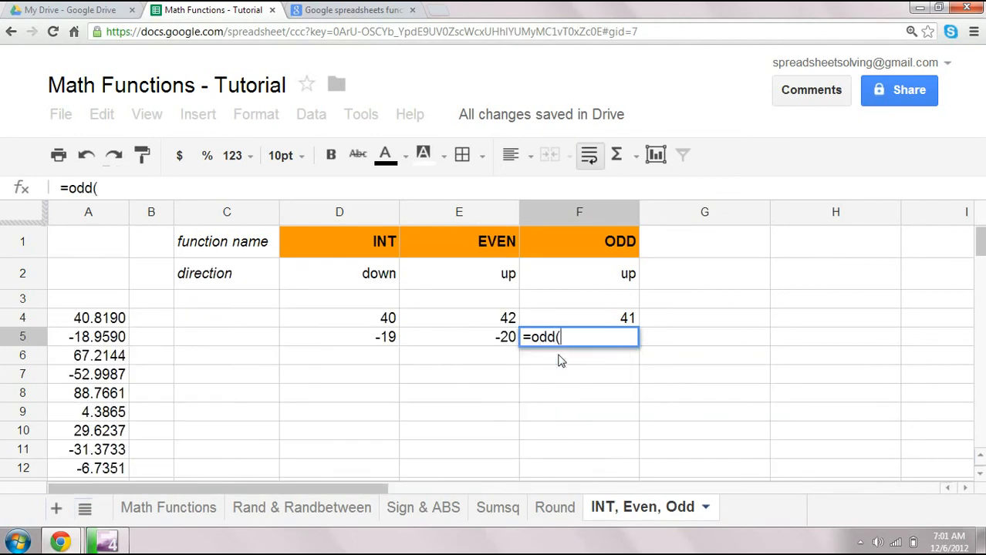
click(108, 340)
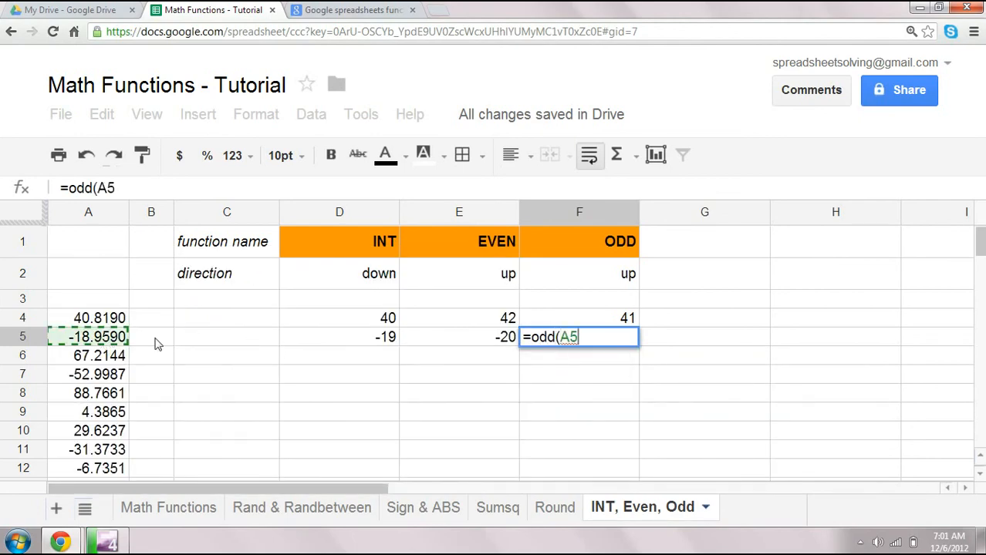
text())
key(Return)
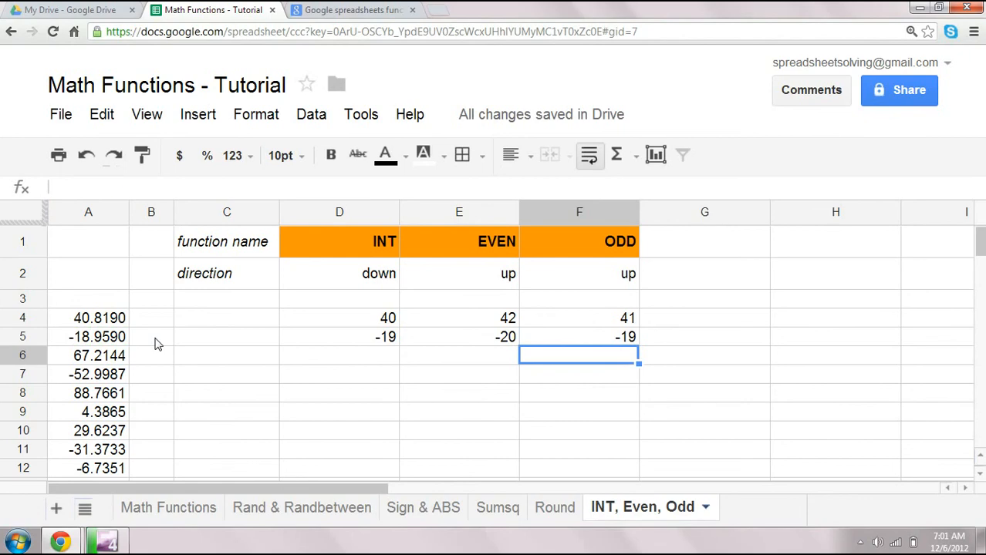
- Scroll through the rest of the numbers listed in column A
click(101, 250)
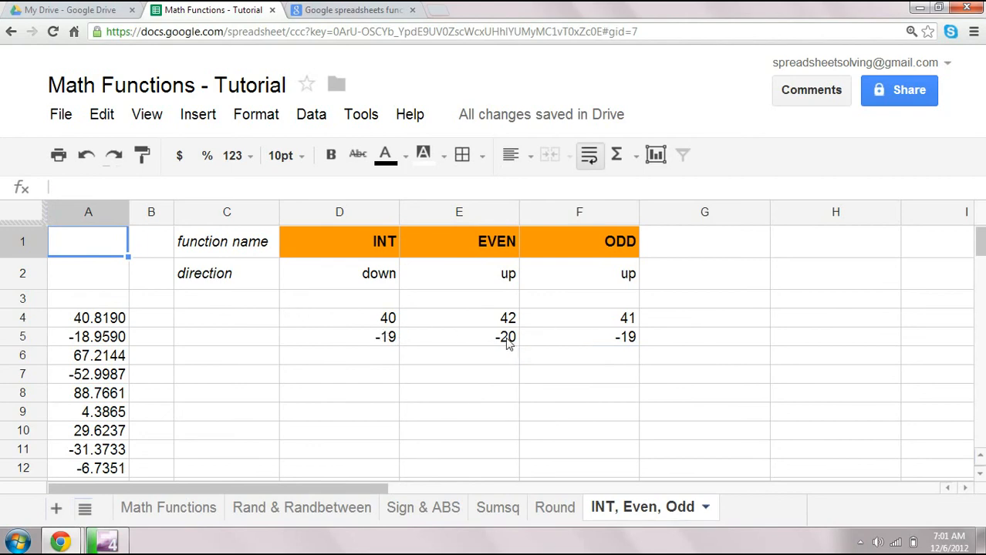
scroll(304, 400, down, 2)
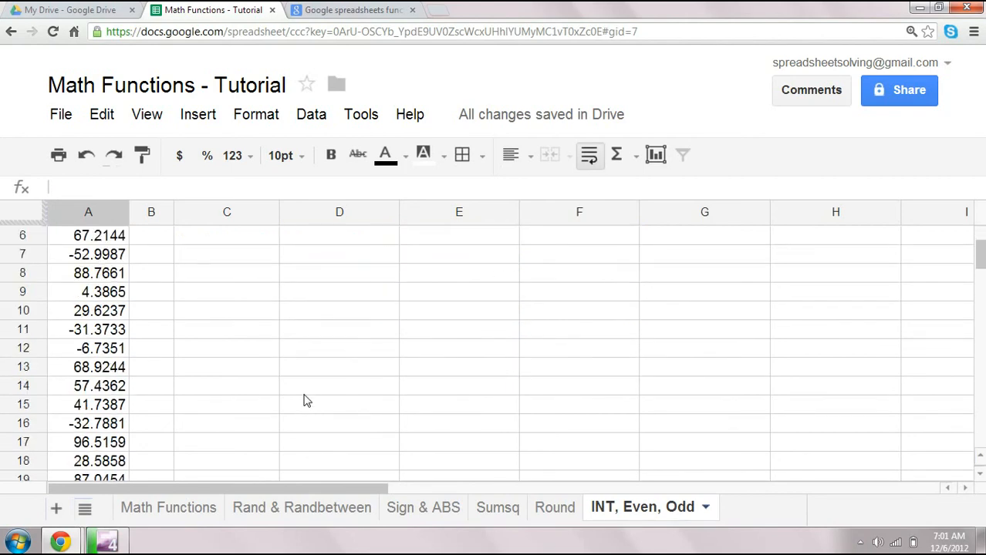
scroll(306, 400, down, 5)
scroll(225, 426, up, 5)
scroll(222, 427, up, 2)
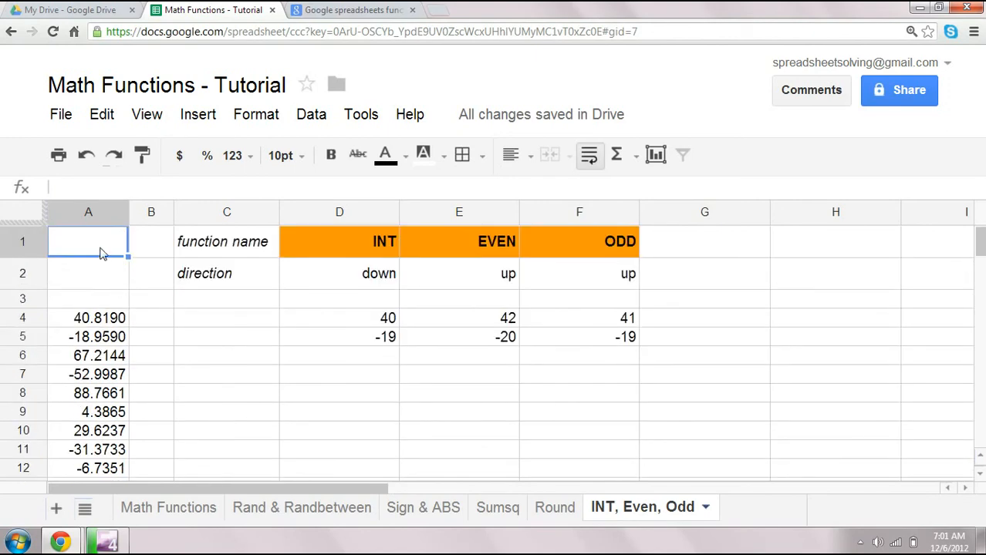